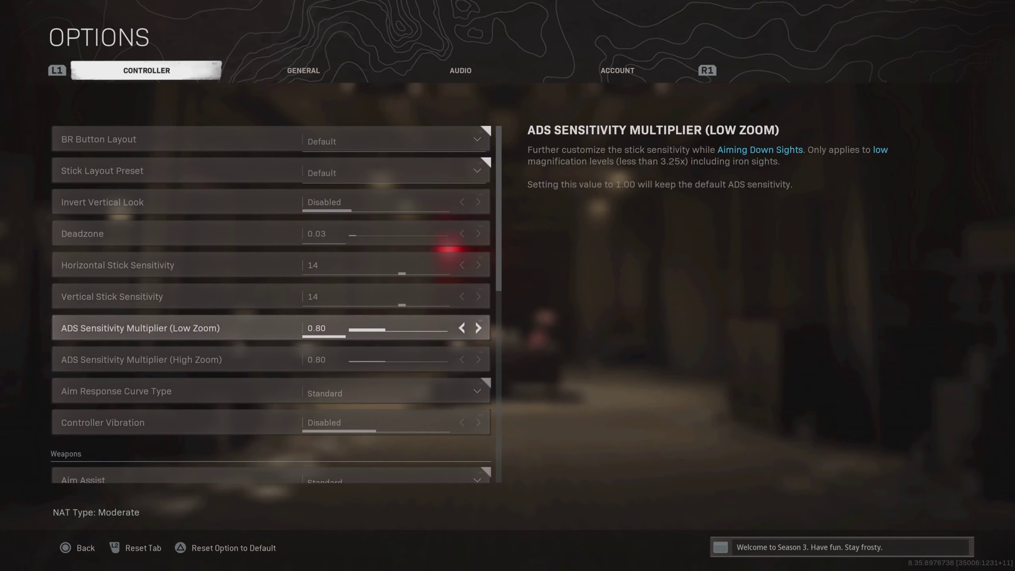
Show the explanations for ADS Sensitivity Multiplier (High Zoom) and Aim Response Curve Type.
click(175, 360)
click(176, 391)
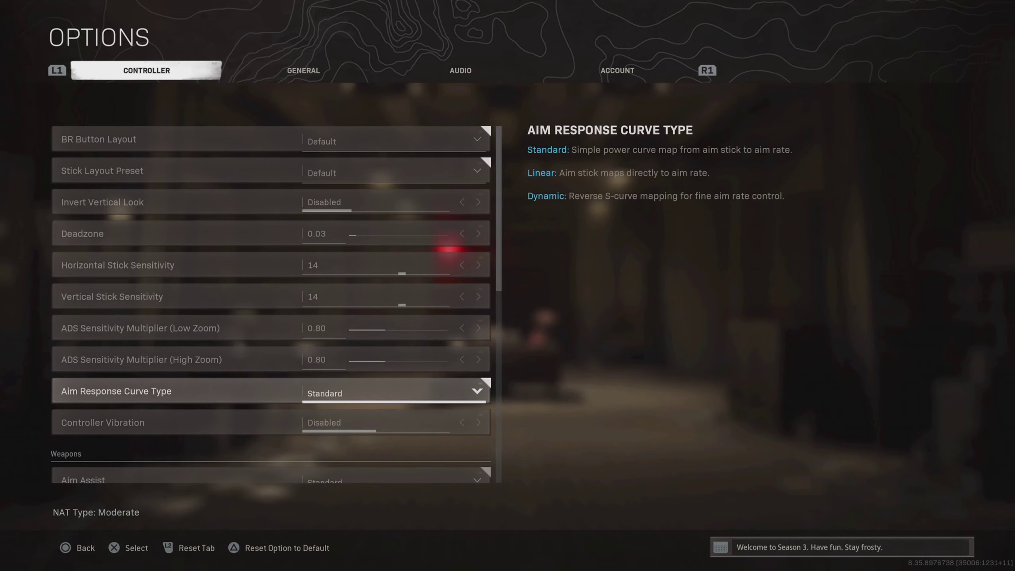
Review BR Button Layout through Vertical Stick Sensitivity, with deadzone 0.03 and stick sensitivity 14.
click(176, 139)
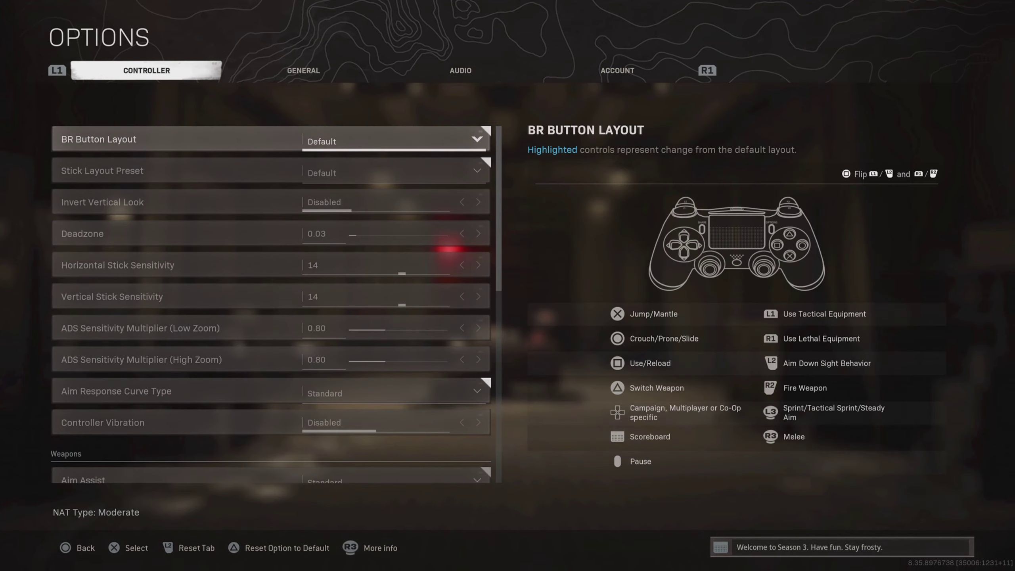
click(176, 171)
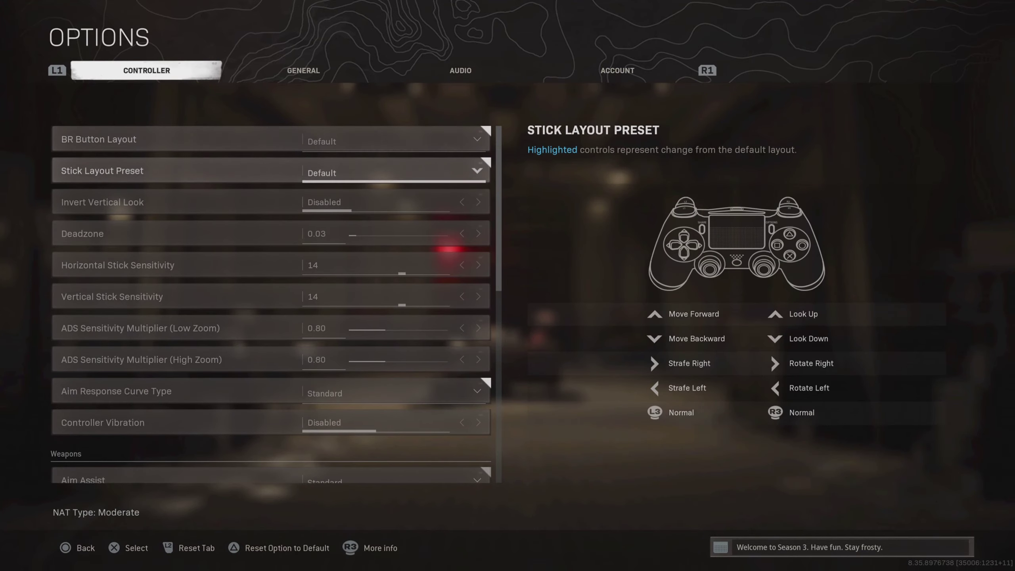
click(176, 202)
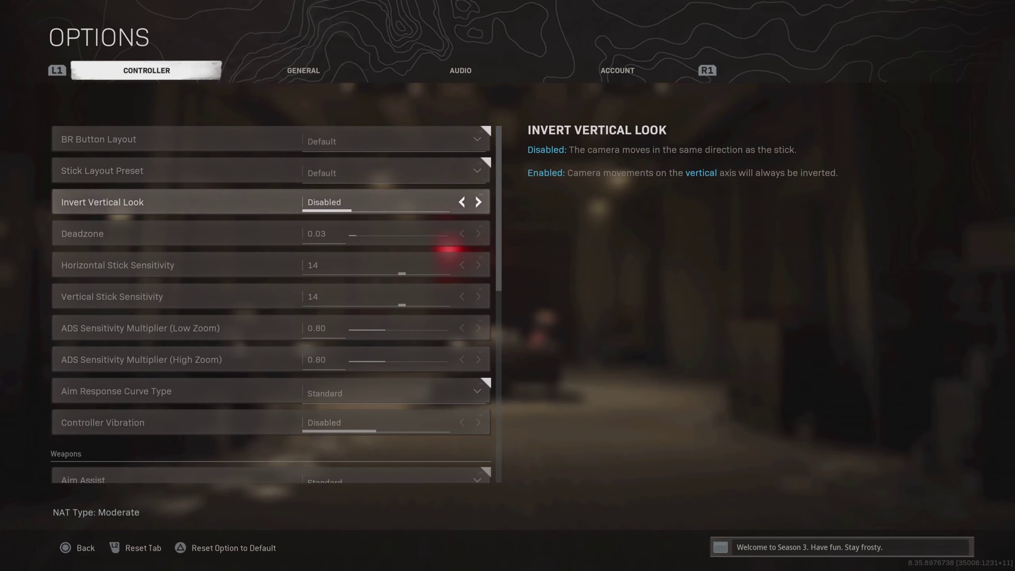
click(176, 234)
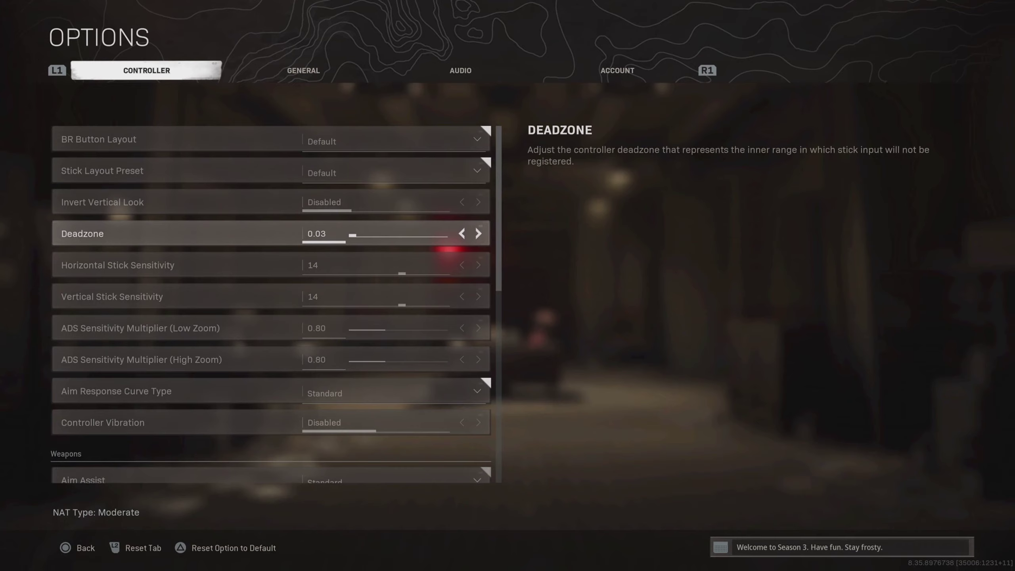
click(175, 265)
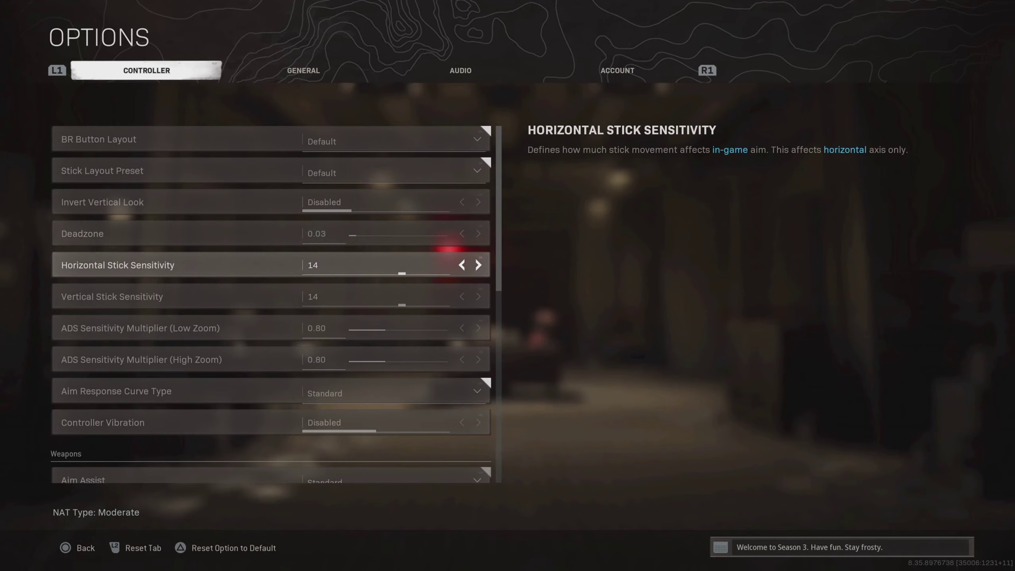
click(176, 296)
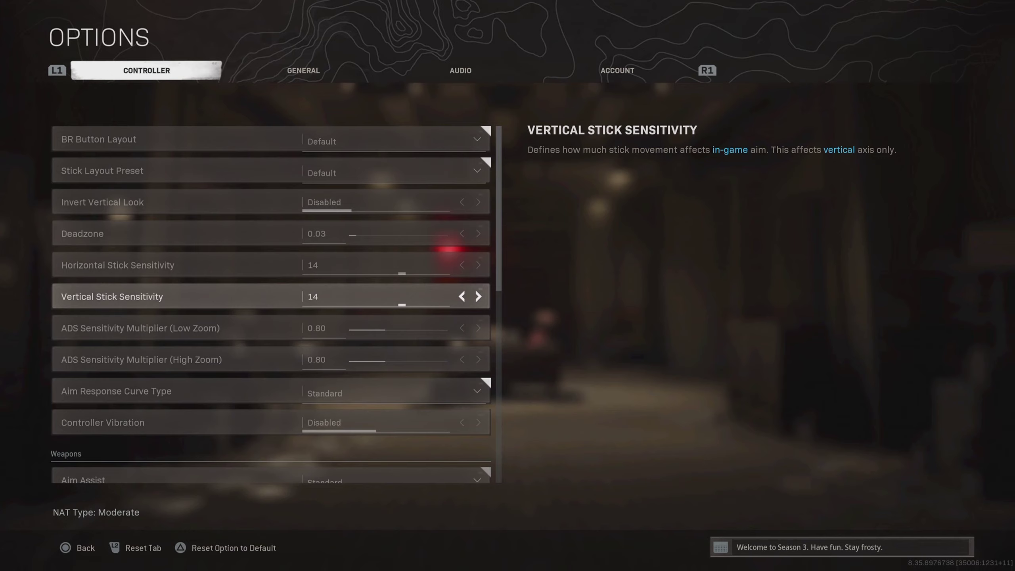
Review both ADS multipliers at 0.80, the Standard aim response curve and Controller Vibration Disabled.
click(175, 328)
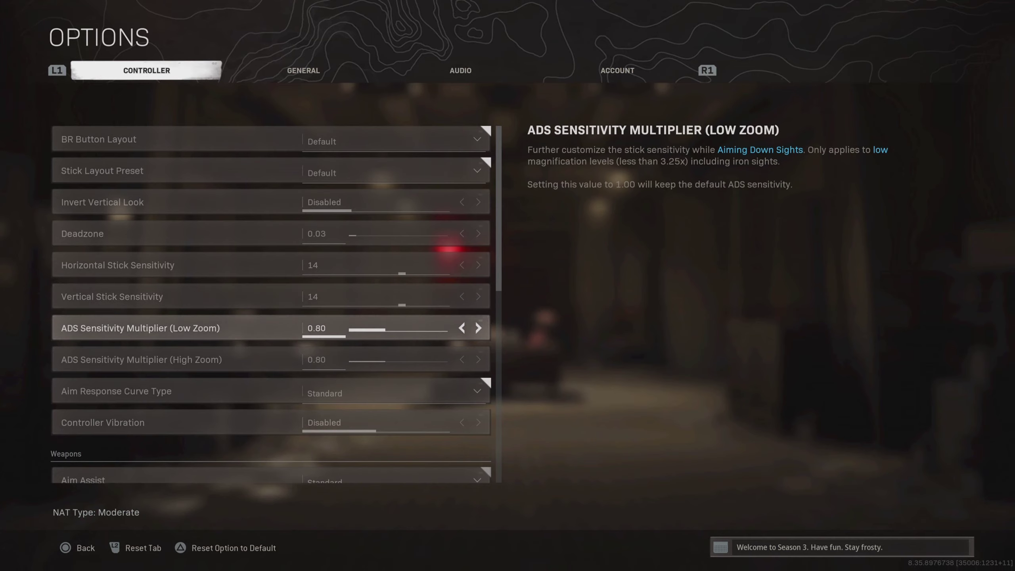
click(176, 359)
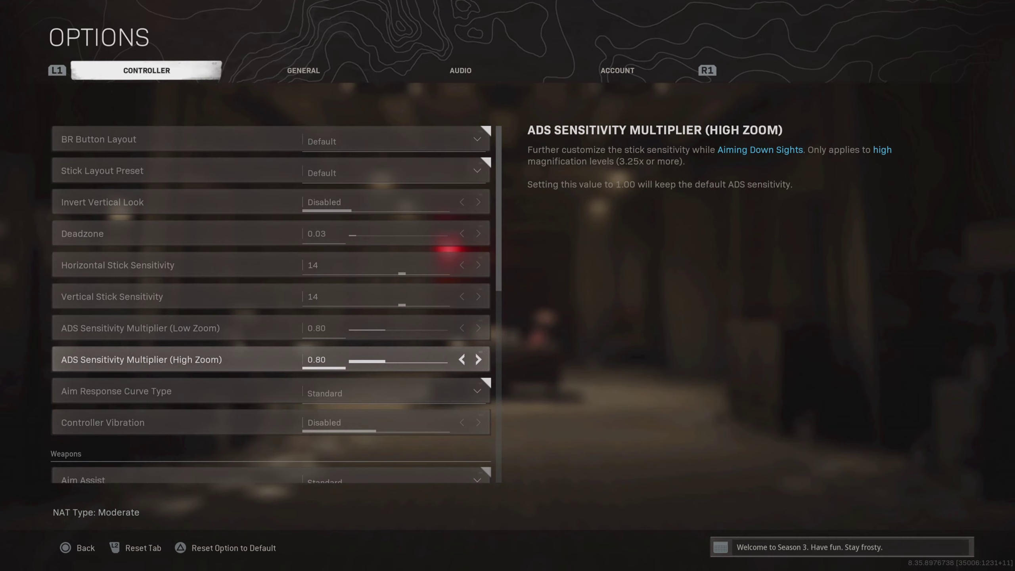
click(175, 391)
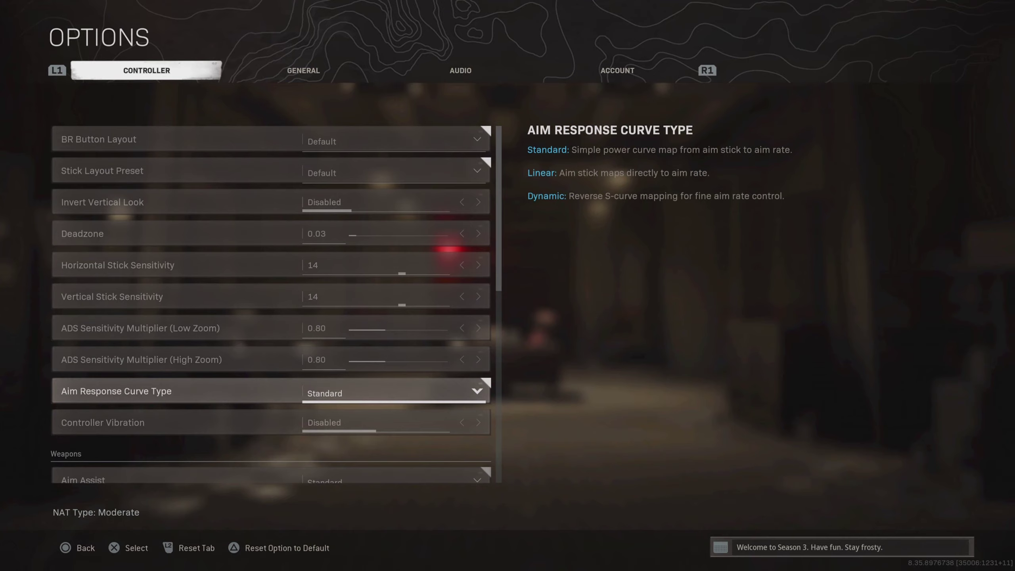
click(176, 423)
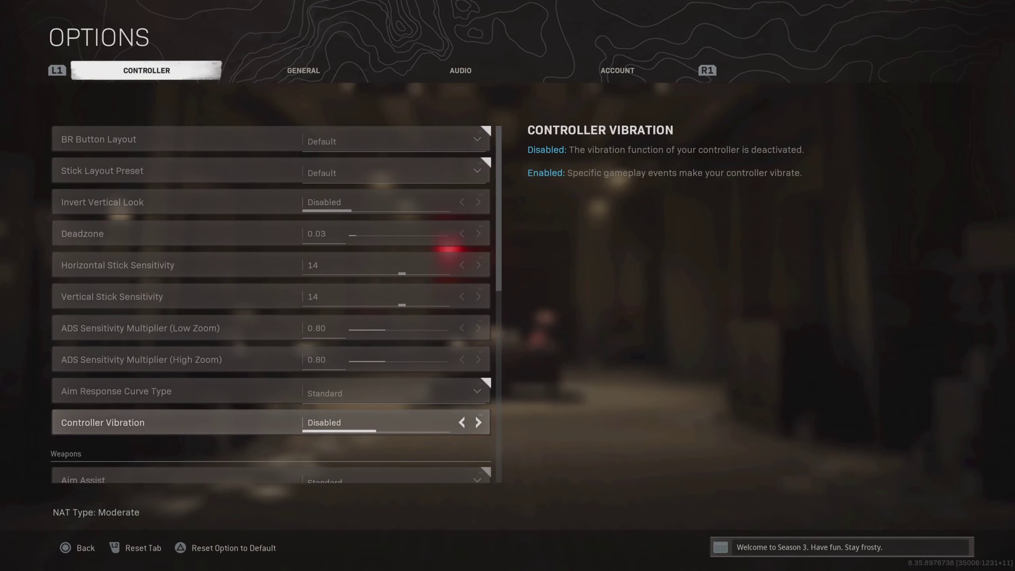
Review the Aim Assist, Weapon Mount Activation and Weapon Mount Movement Exit settings.
click(175, 477)
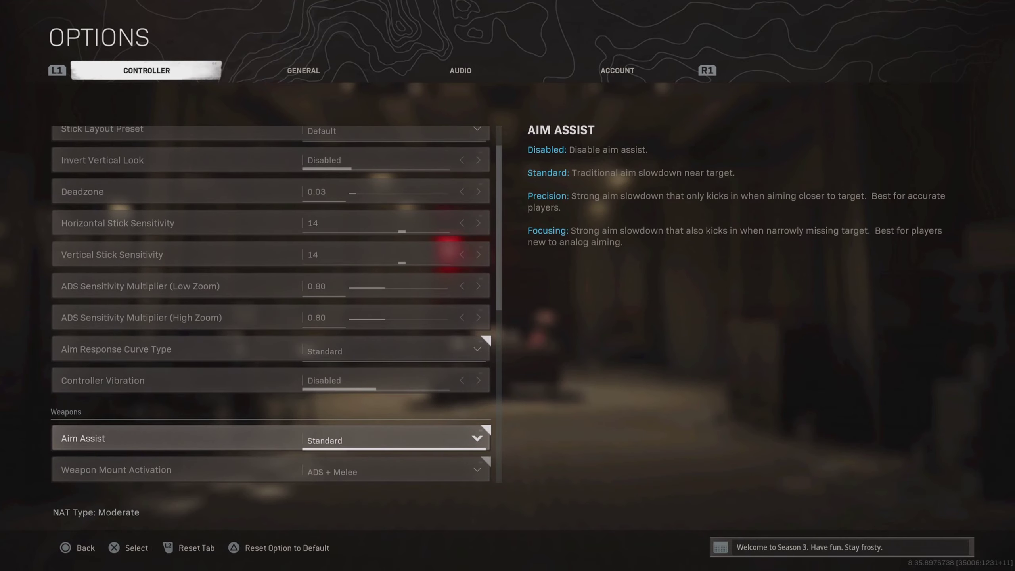
click(175, 470)
click(175, 406)
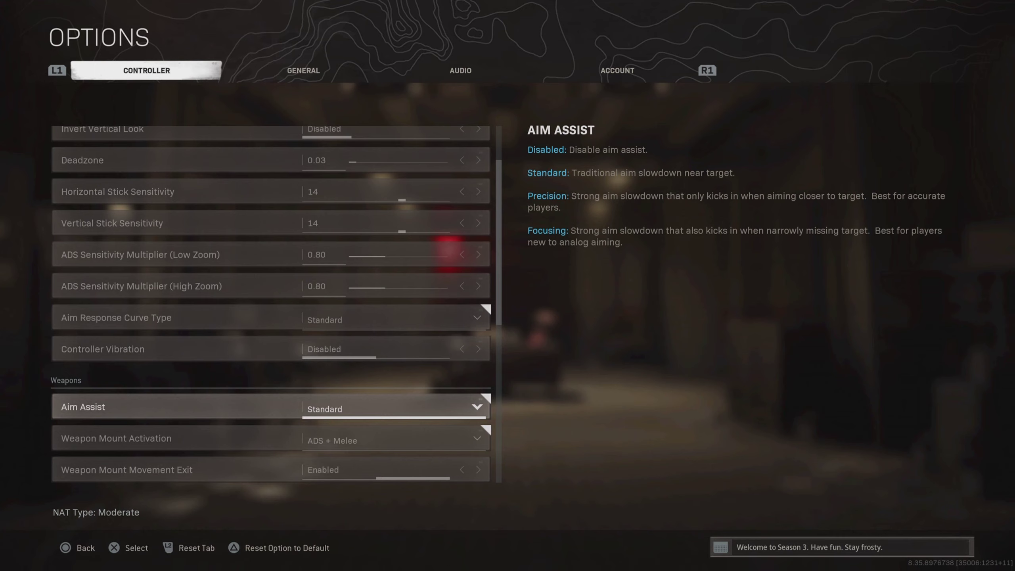
click(175, 438)
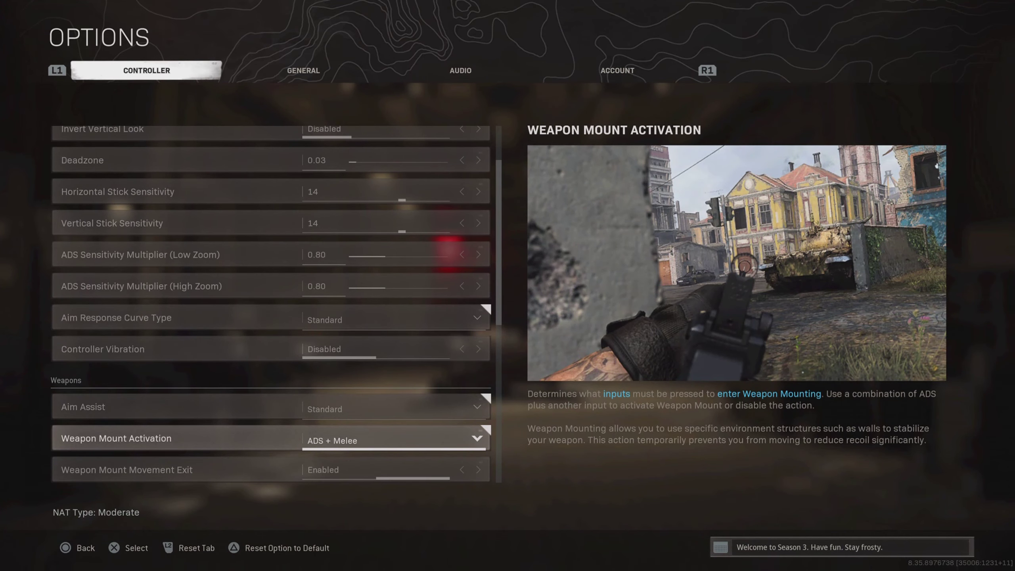
click(176, 470)
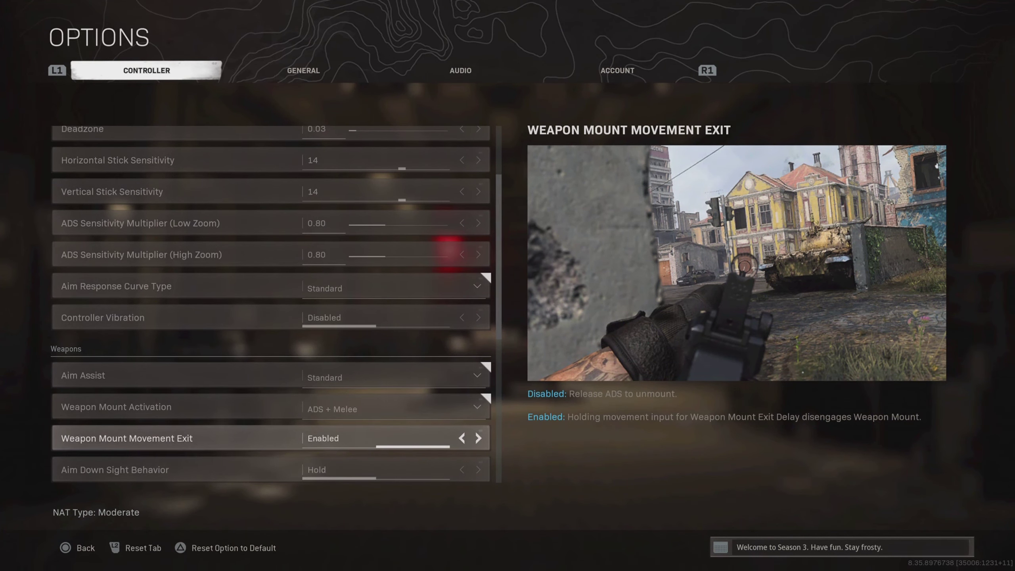
Review ADS and Equipment behaviors, Use/Reload Contextual Tap, Depleted Ammo Switch Enabled and Armor Plate Apply One.
click(176, 470)
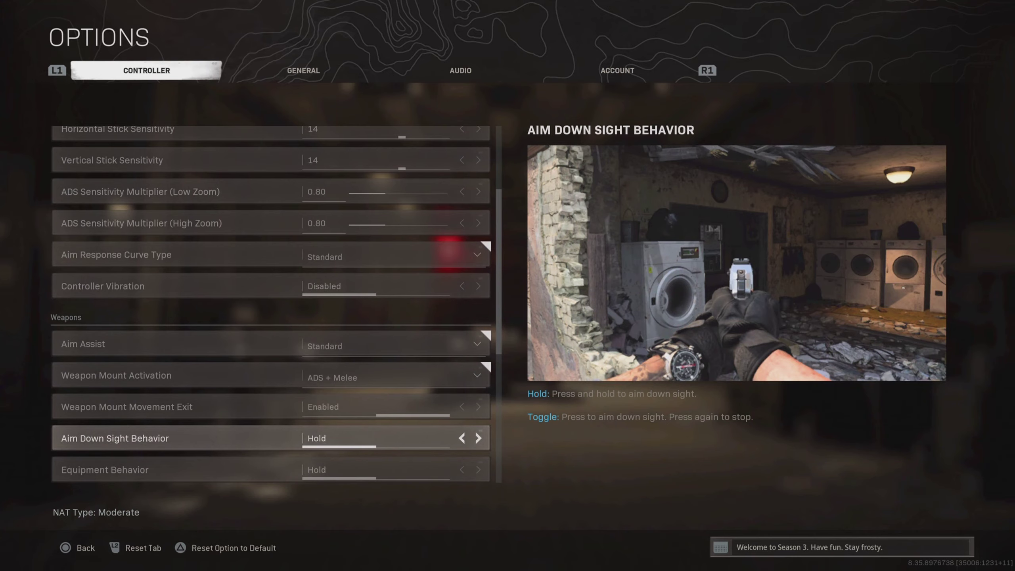
click(175, 470)
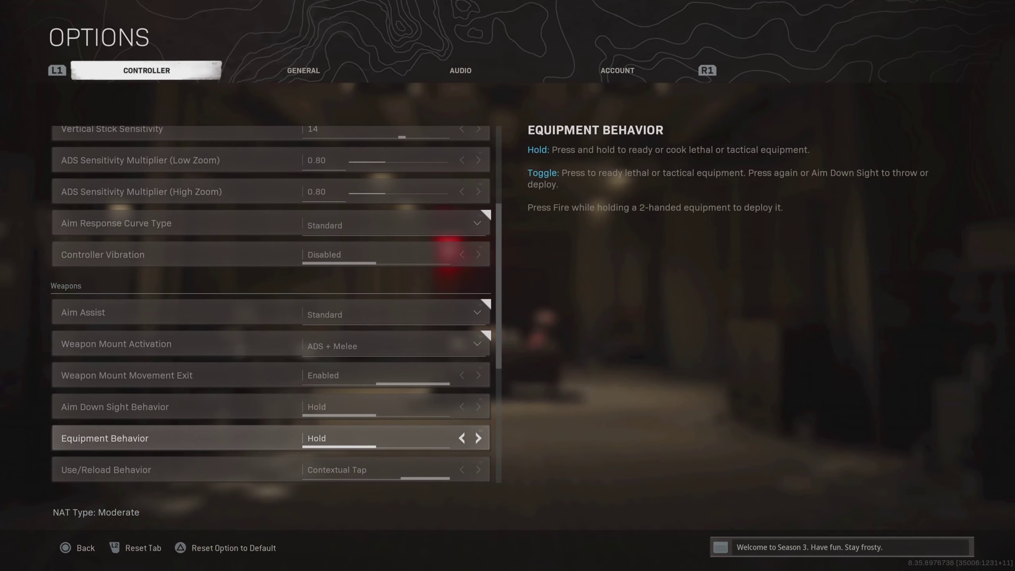
click(176, 470)
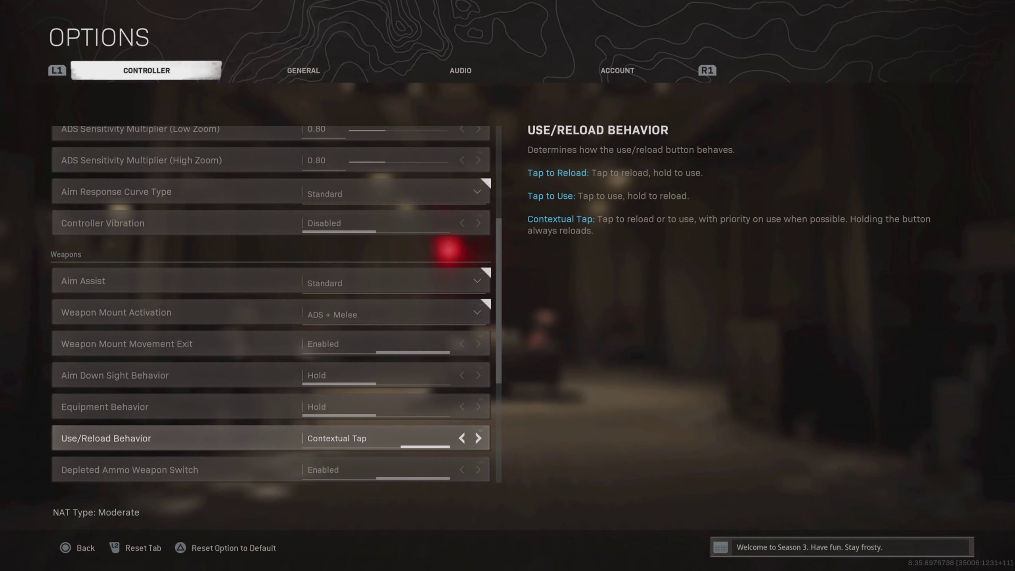
key(Down)
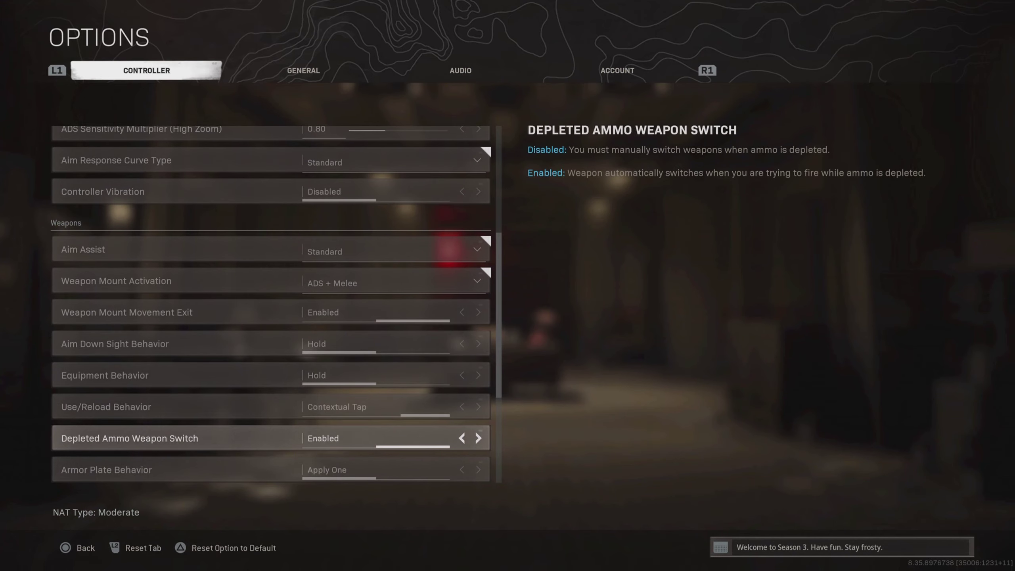
key(Down)
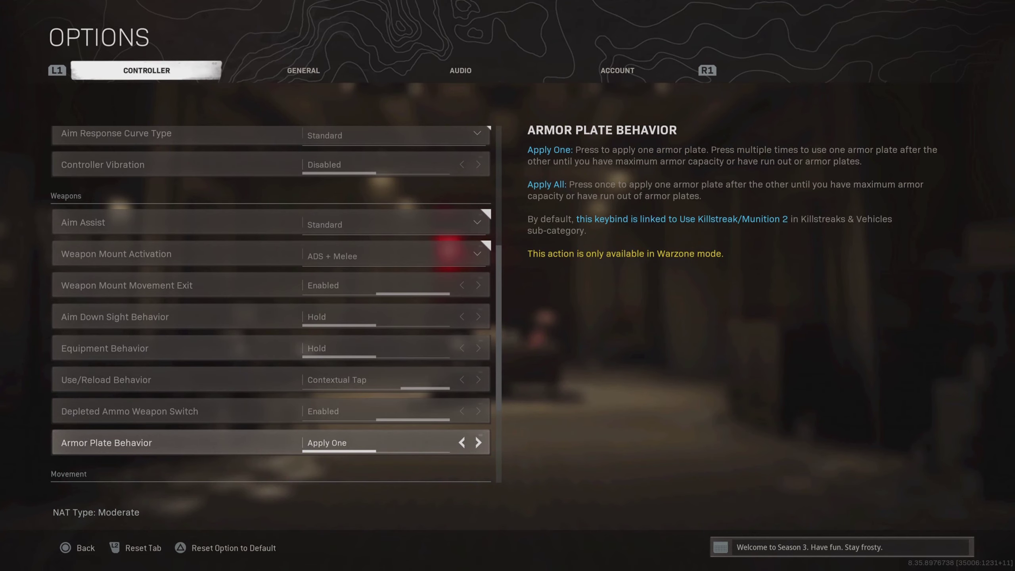
Review Slide Behavior, Auto Move Forward, Automatic Sprint Disabled and Parachute Auto-Deploy Enabled.
key(Down)
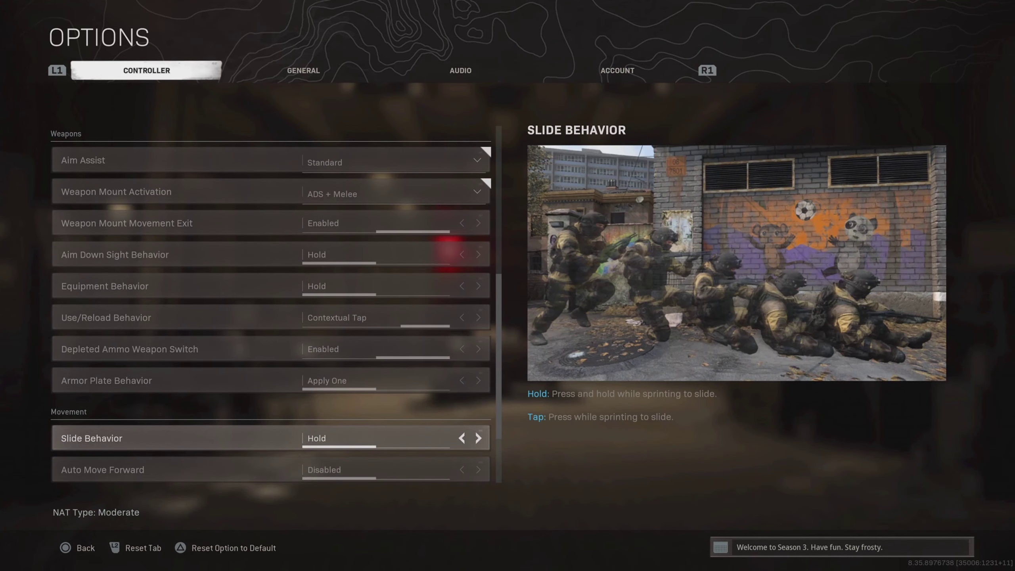
key(Down)
key(Up)
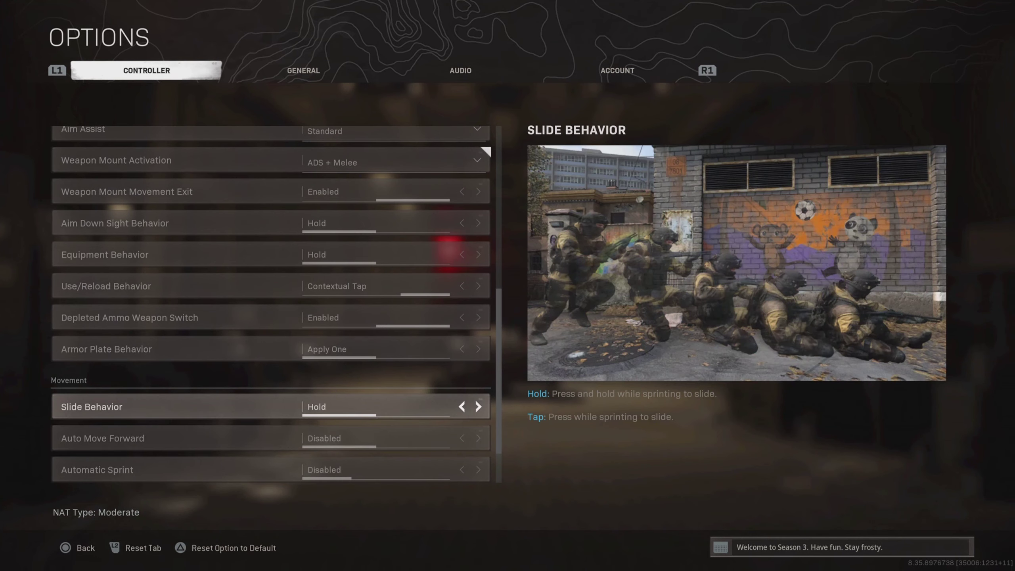
key(Down)
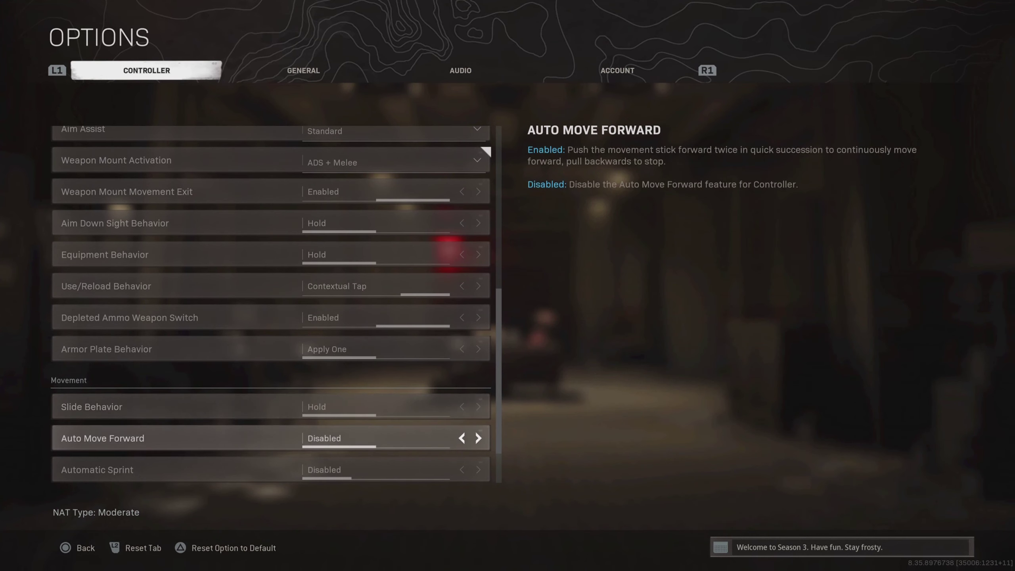
key(Down)
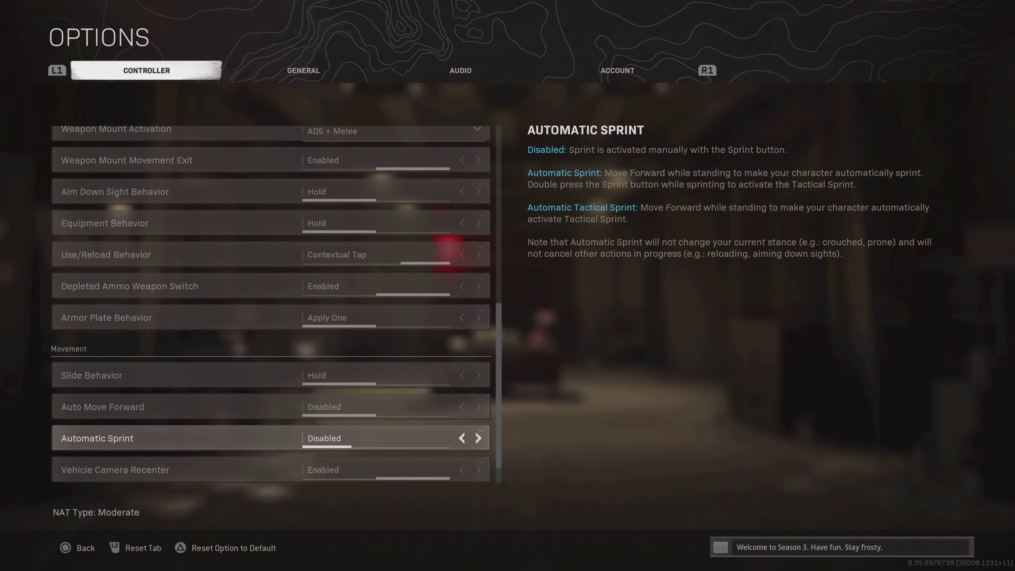
key(Down)
key(Up)
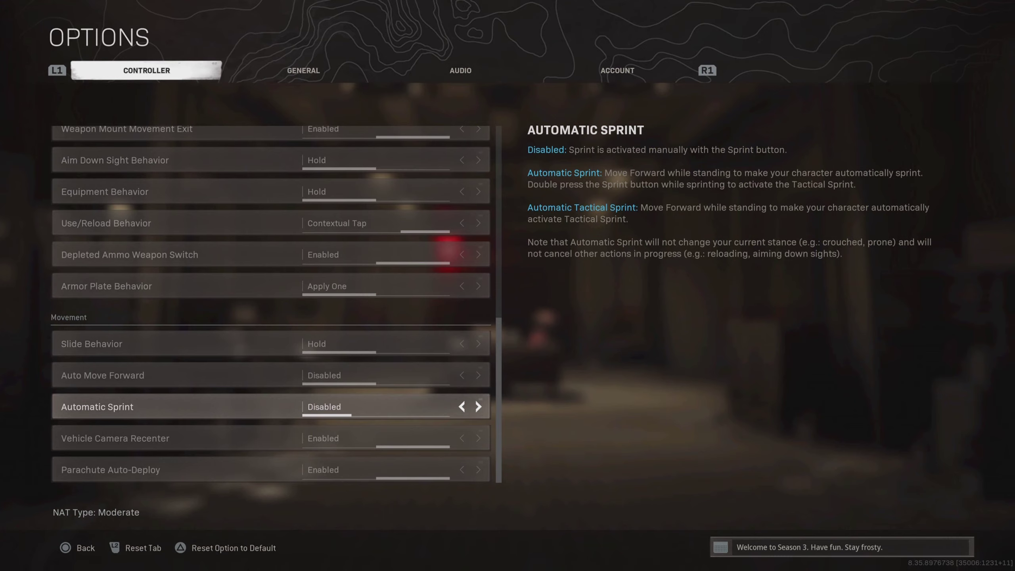
key(Down)
key(Down)
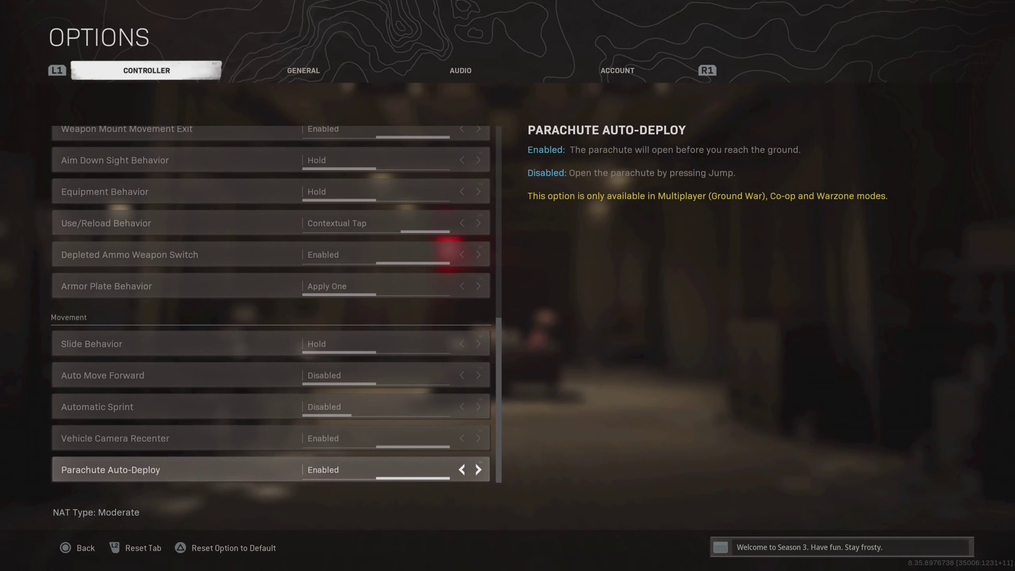
key(e)
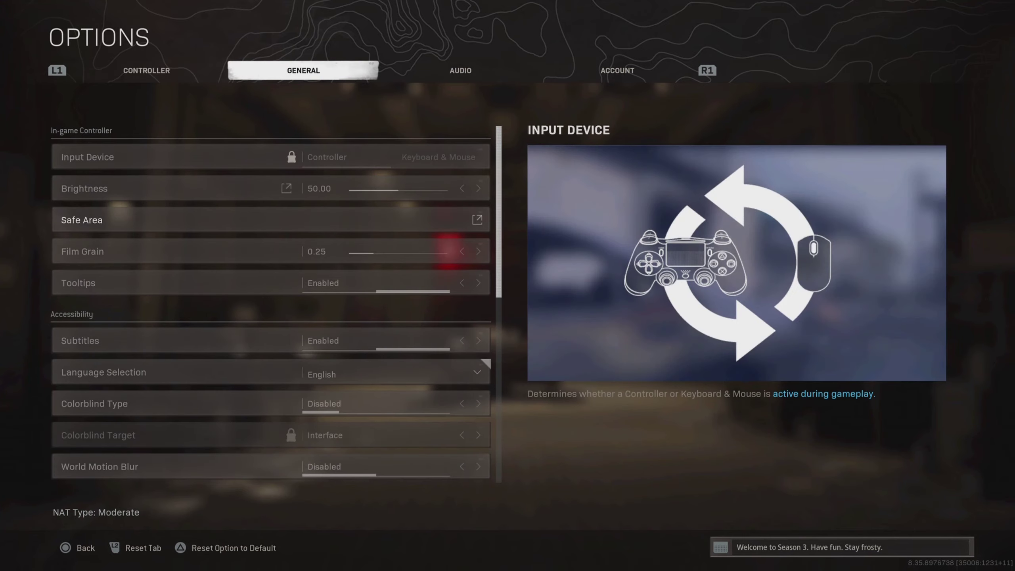
key(Down)
key(Down)
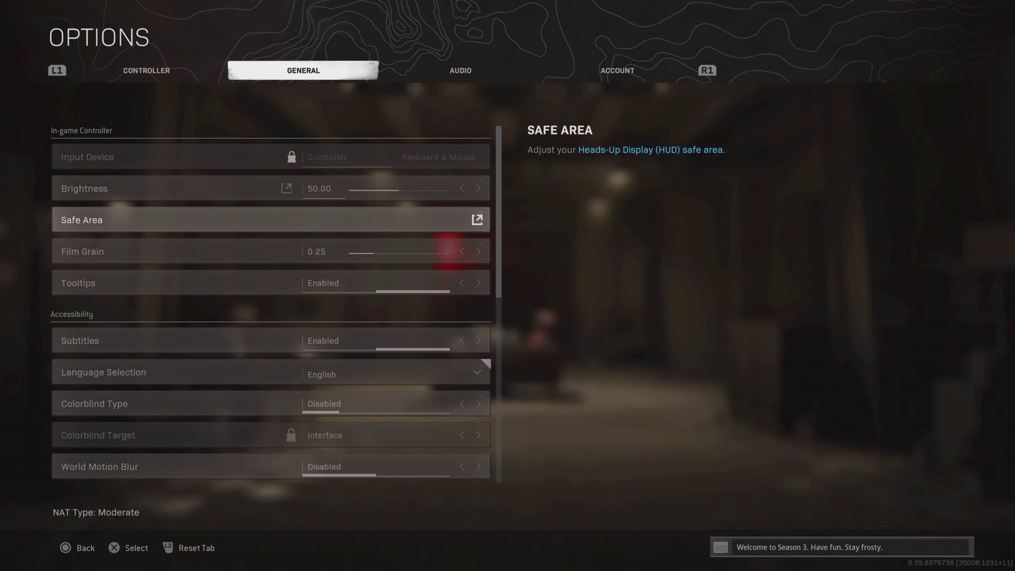
key(Down)
key(Down)
key(Down)
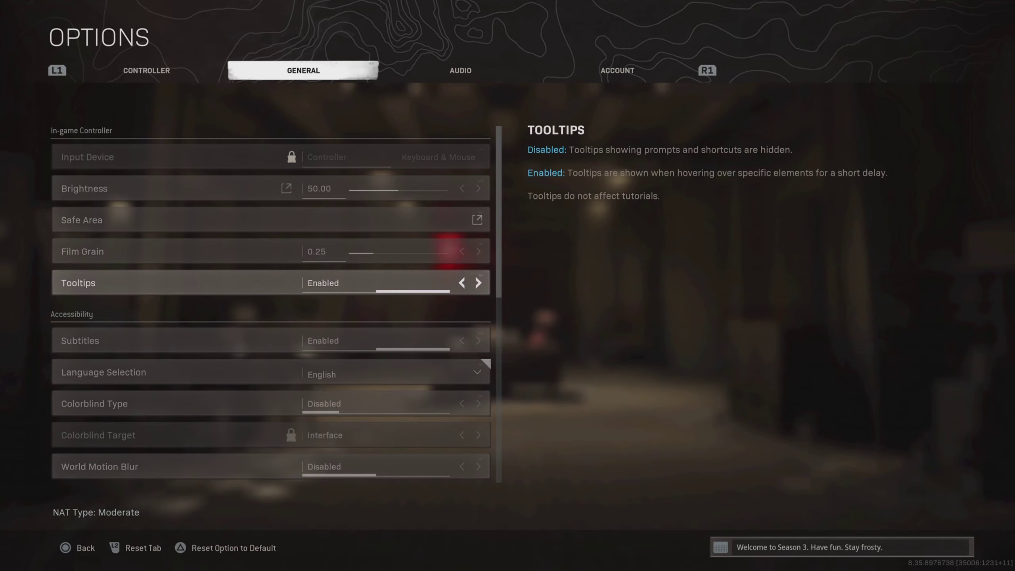
key(Down)
key(Up)
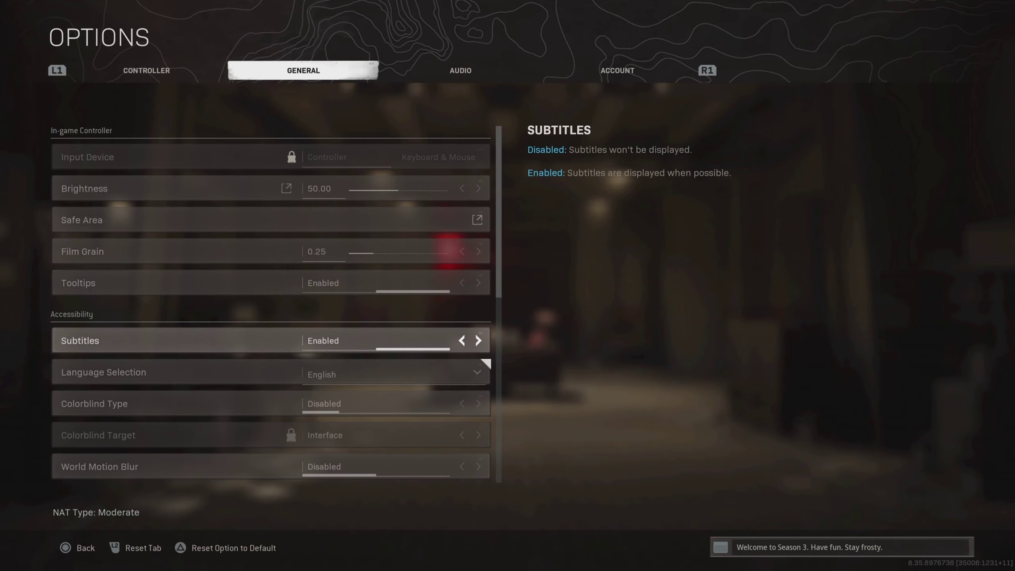
key(Down)
key(Down)
key(Down)
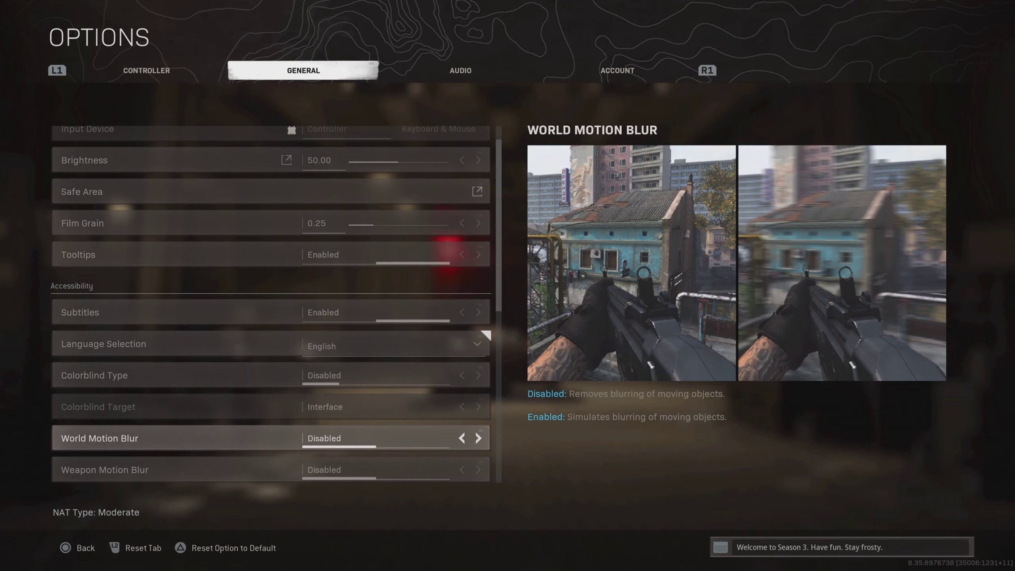
key(Down)
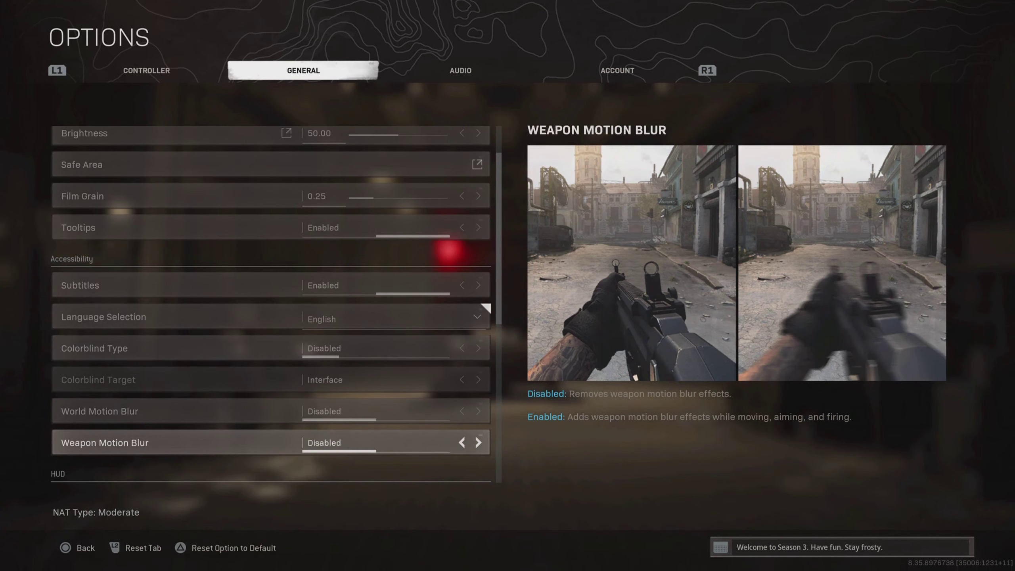
key(Down)
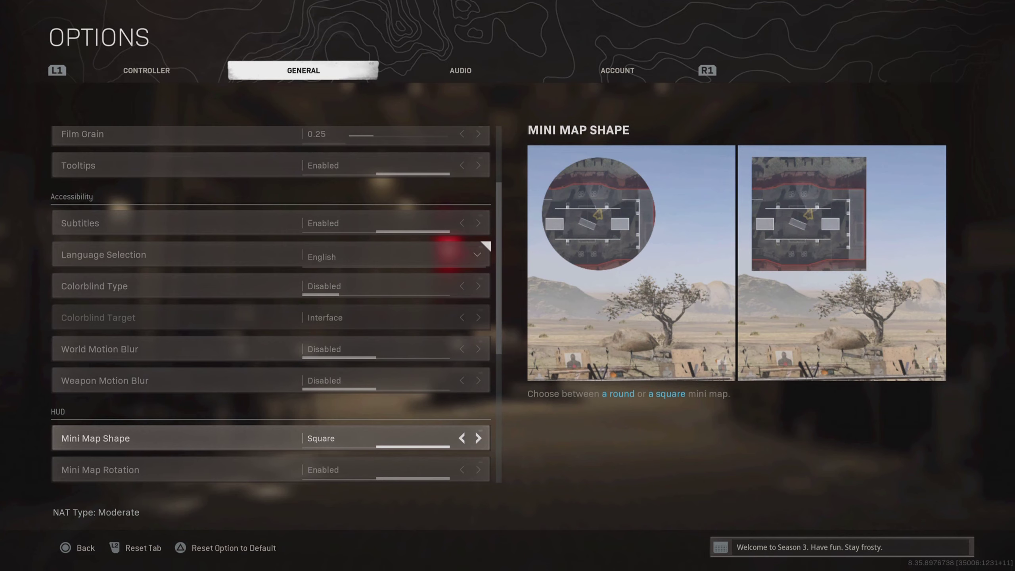
key(Down)
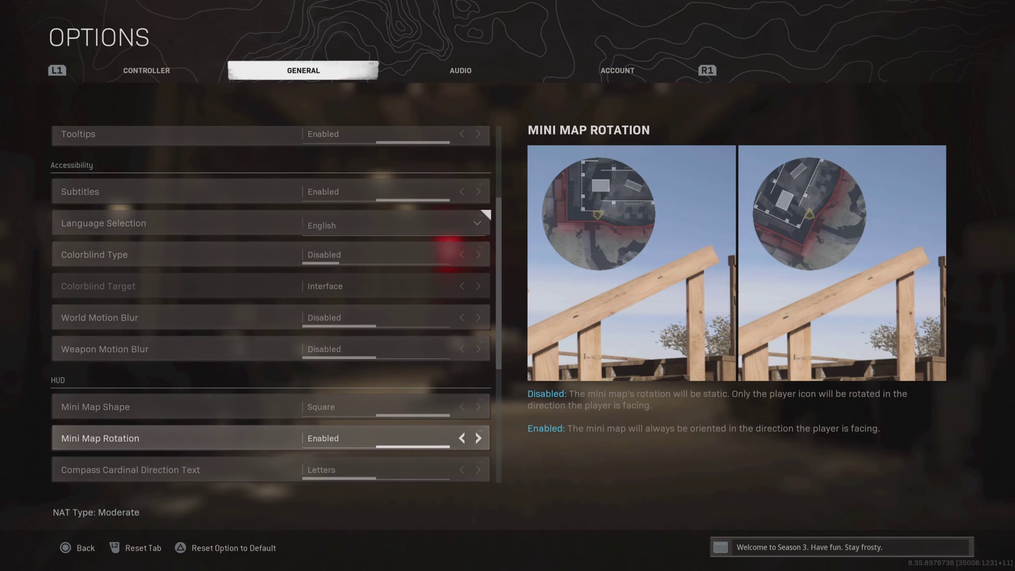
key(Down)
key(Down)
key(Down)
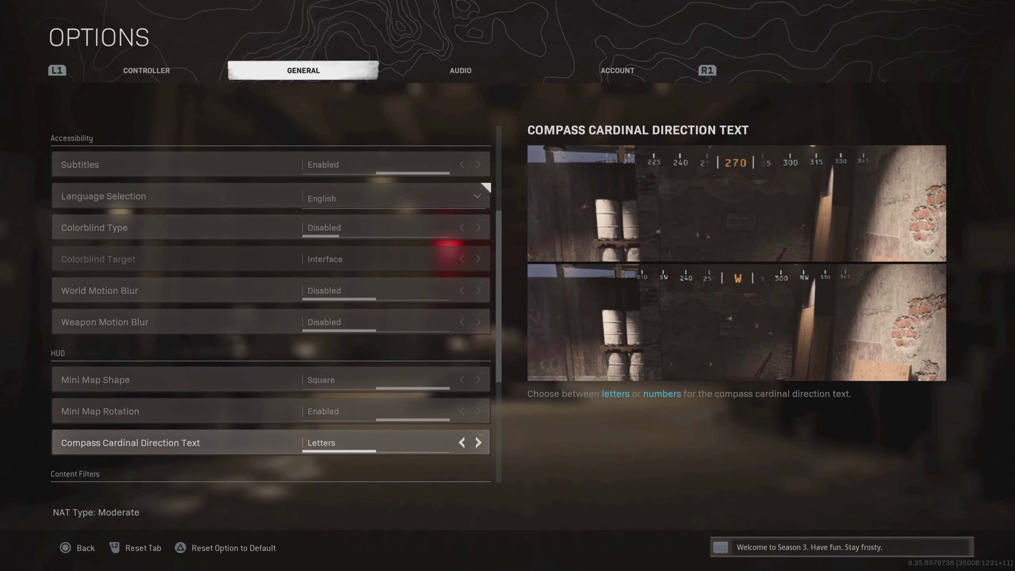
key(Down)
key(Down)
key(Down)
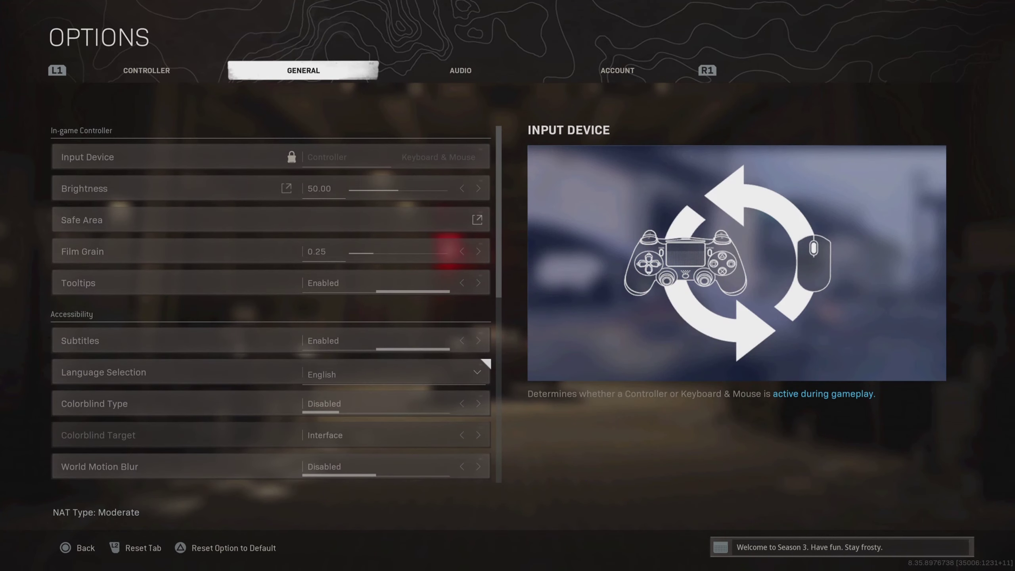
Open the Audio tab (Boost High mix, Master Volume 80) and review Dialogue Volume and Juggernaut Music.
key(e)
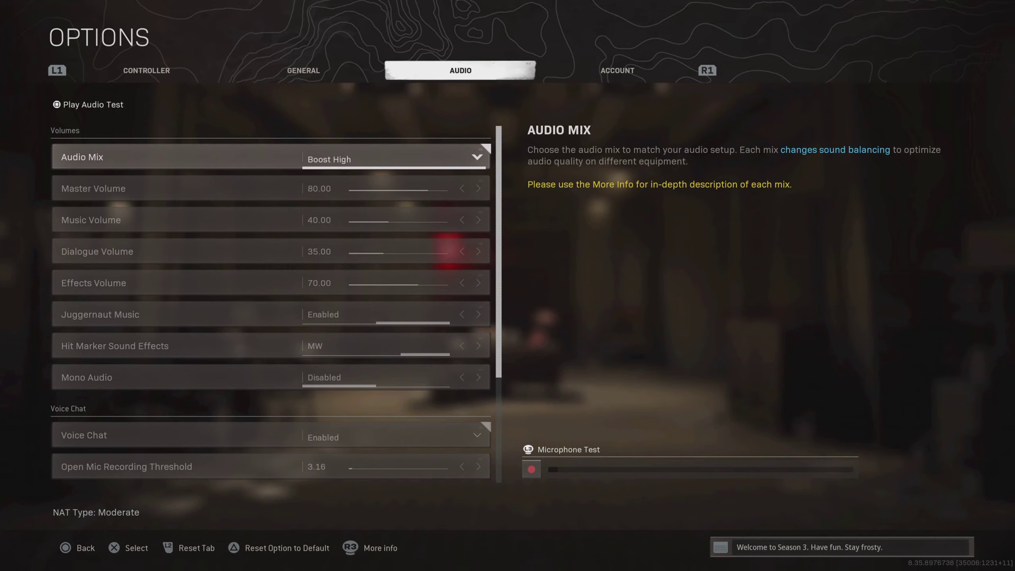
key(Down)
key(Down)
key(Down)
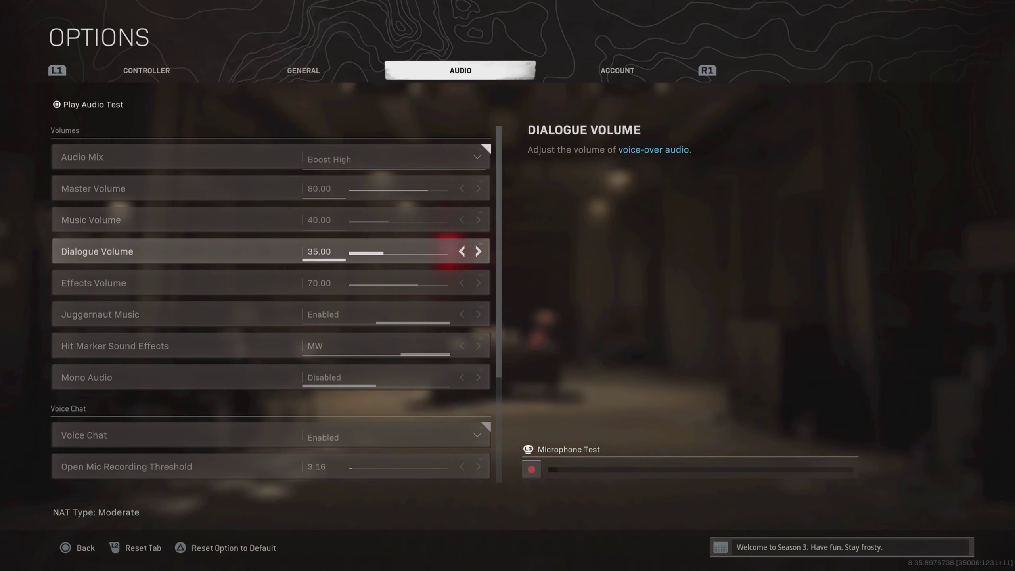
key(Down)
key(Down)
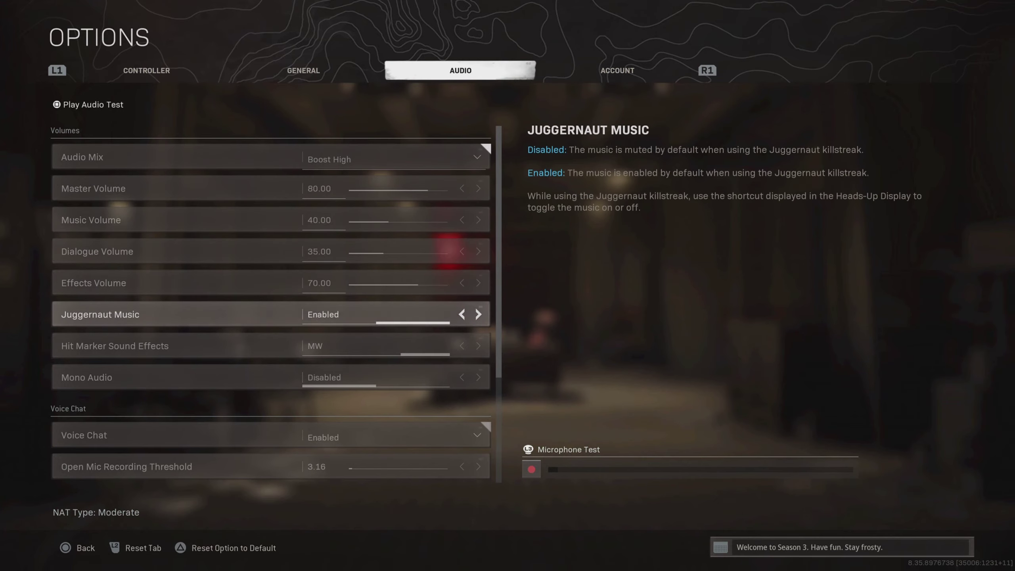
key(Down)
Review Hit Marker Sound Effects, Microphone Volume and War Tracks as a Passenger Enabled, wrapping to Audio Mix.
key(Up)
key(Down)
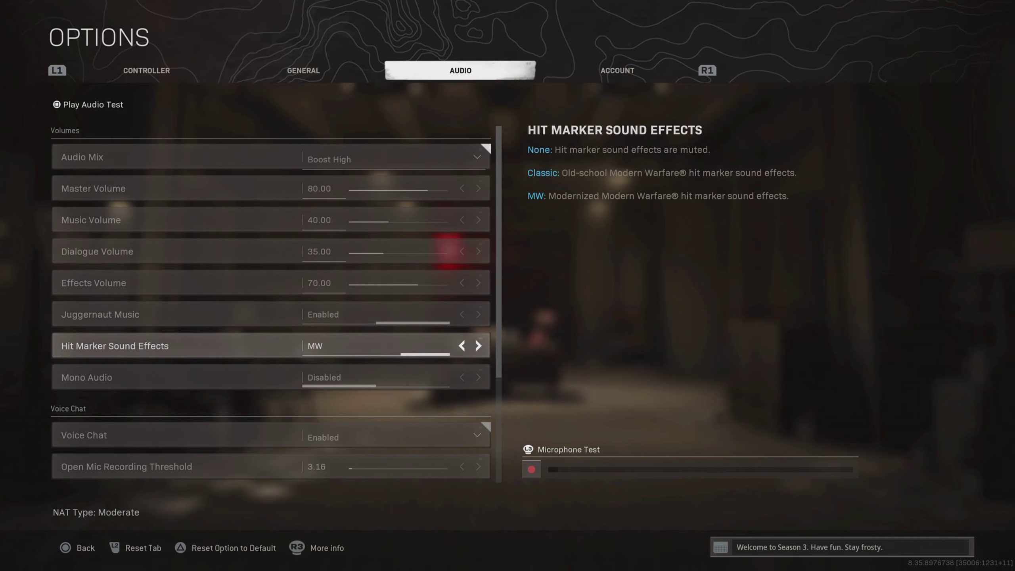
key(Down)
key(Down)
key(Down)
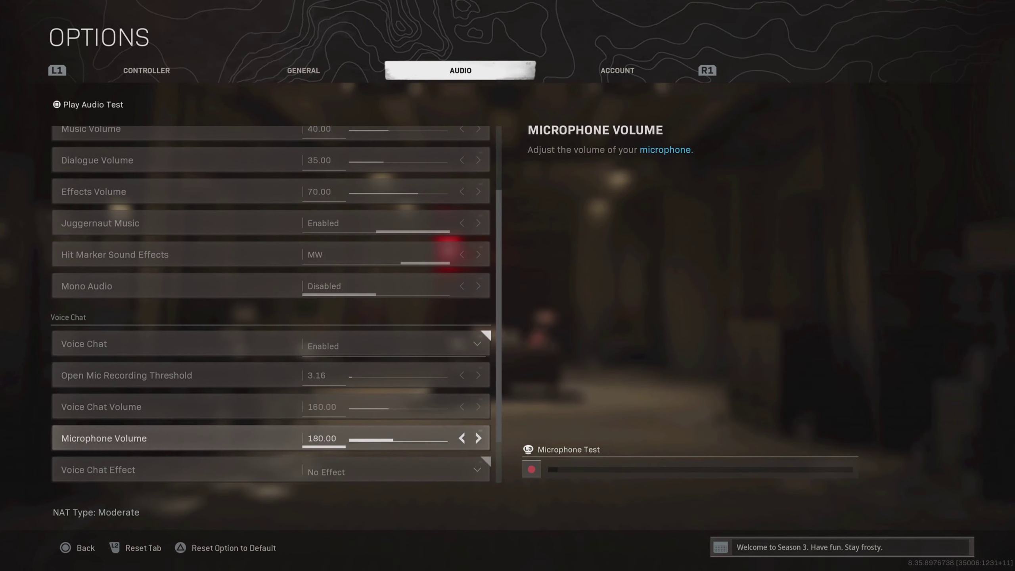
key(Down)
key(Down)
key(Down)
key(Up)
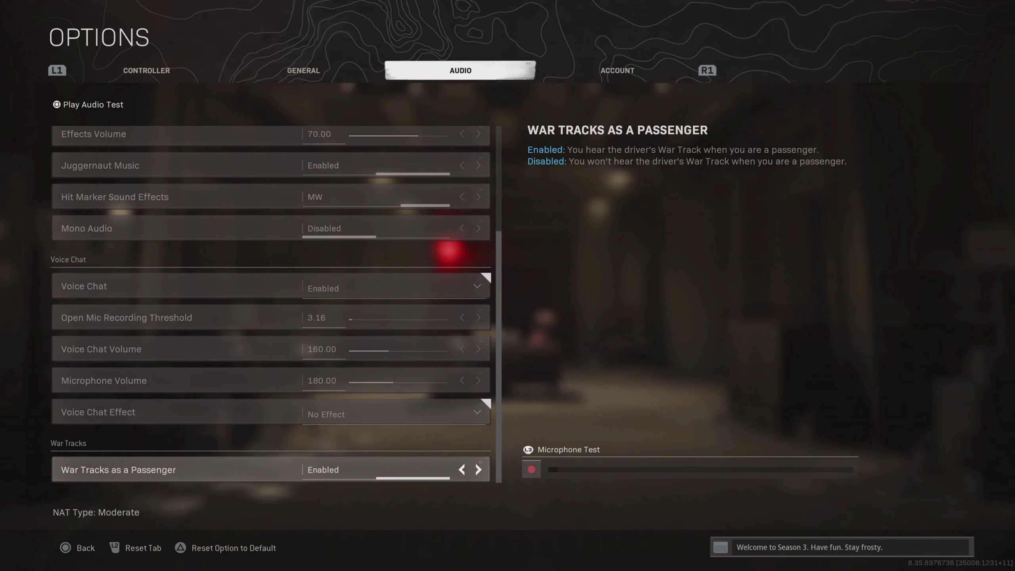
key(Down)
key(q)
key(q)
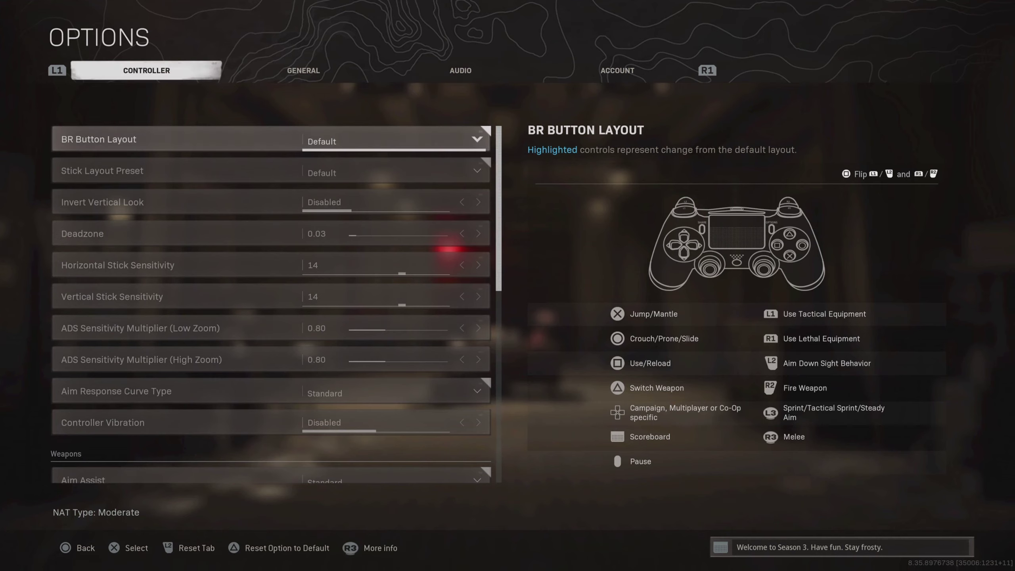